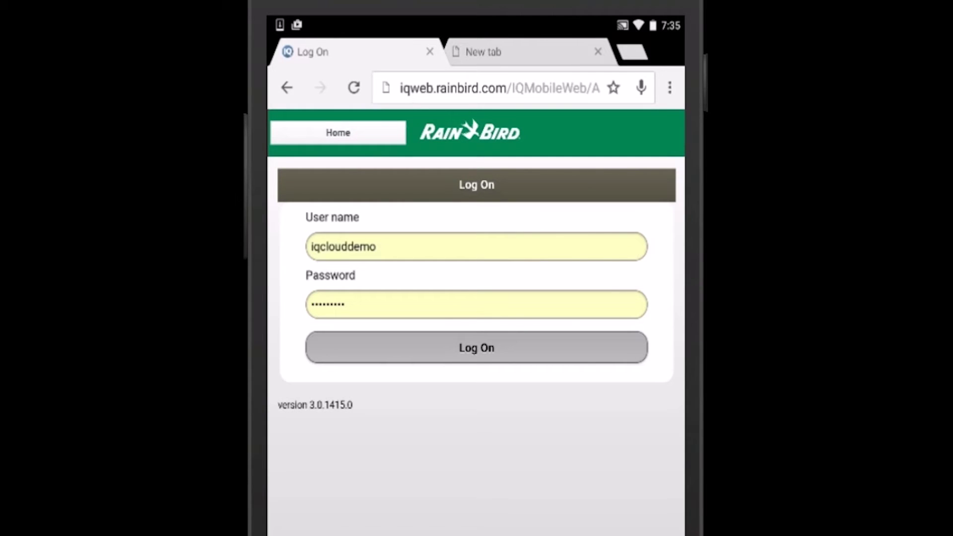
Add the Rain Bird log-on page to the home screen as 'IQ Mobile'.
left_click(670, 87)
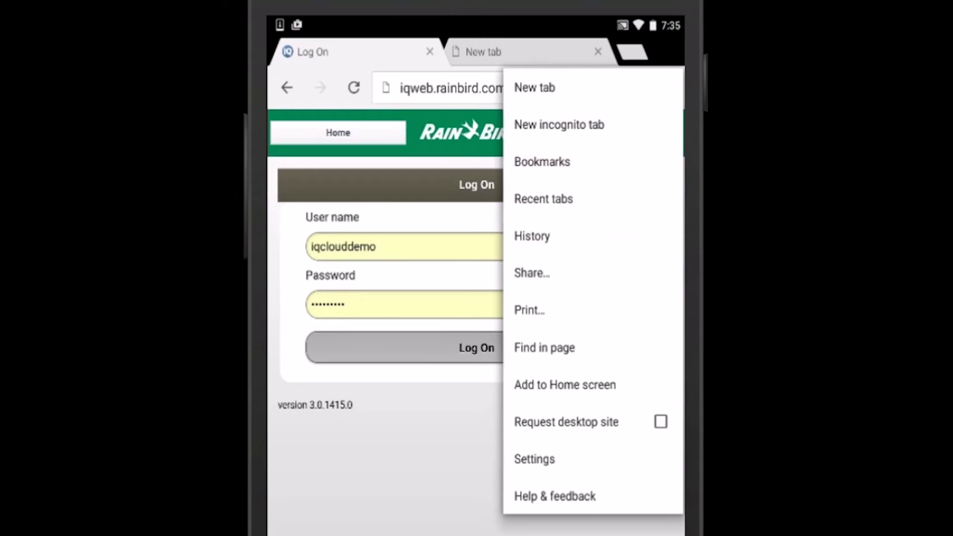
left_click(565, 385)
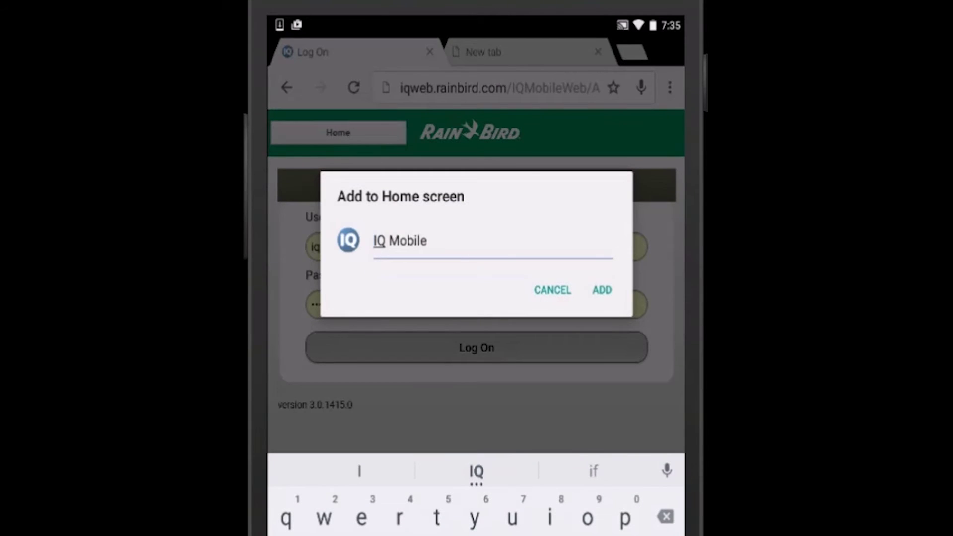
left_click(601, 290)
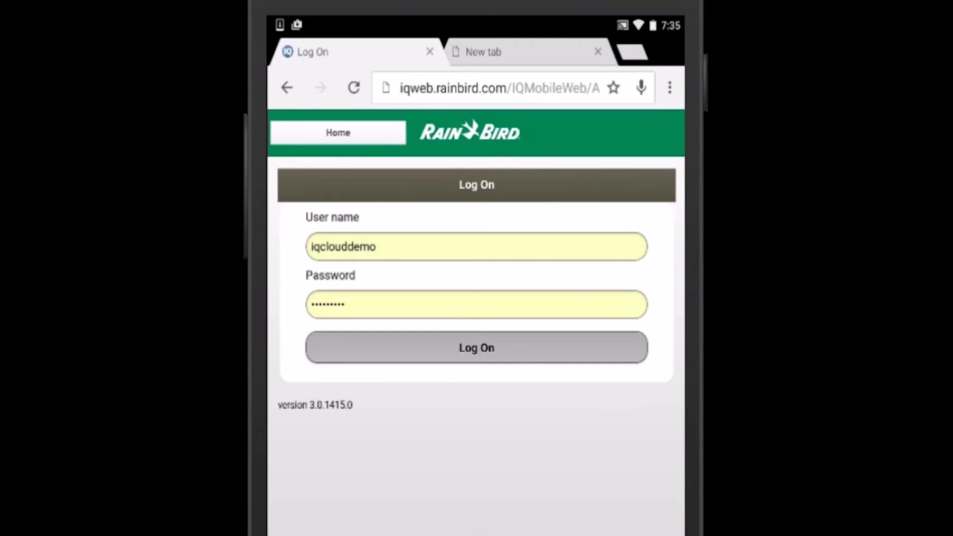
Go to the Android home screen and launch the IQ Mobile icon.
key("alt+Tab")
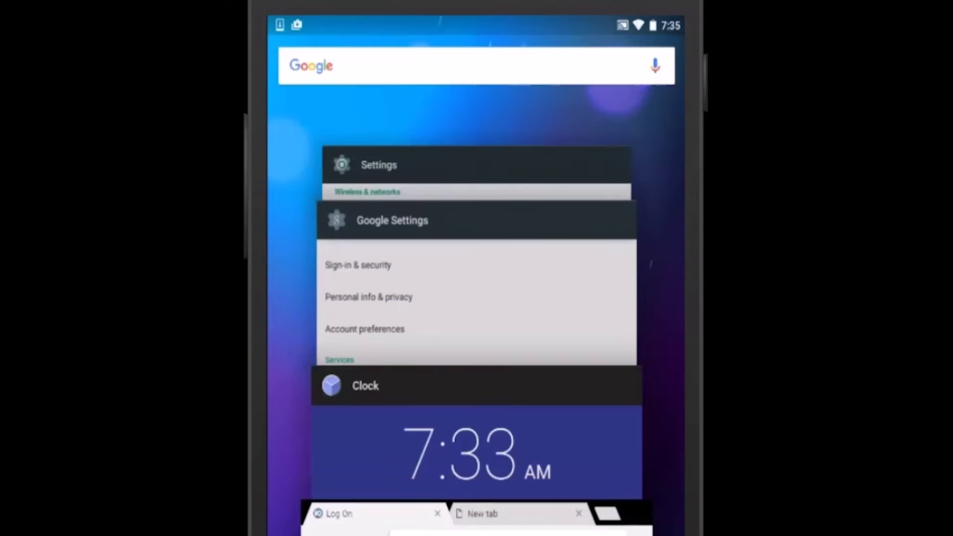
key("Home")
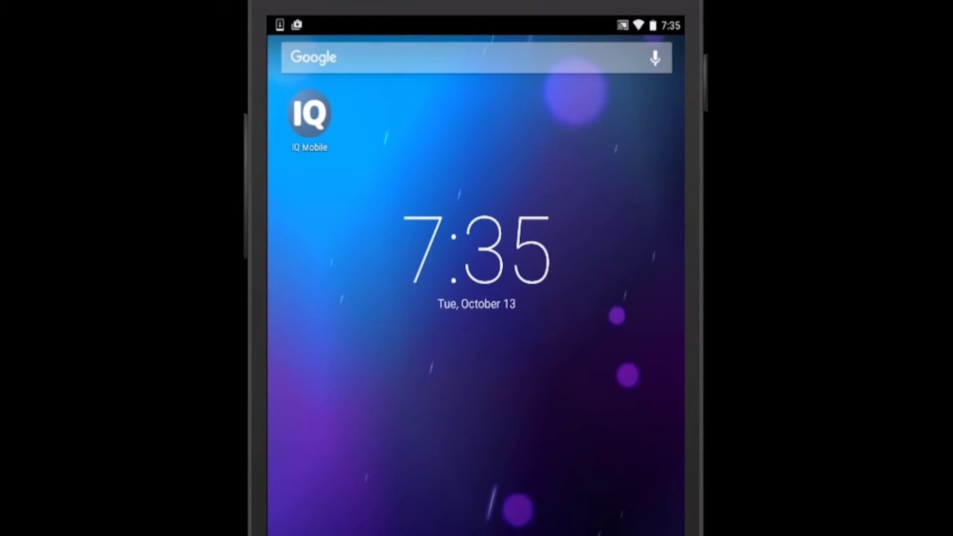
left_click(309, 113)
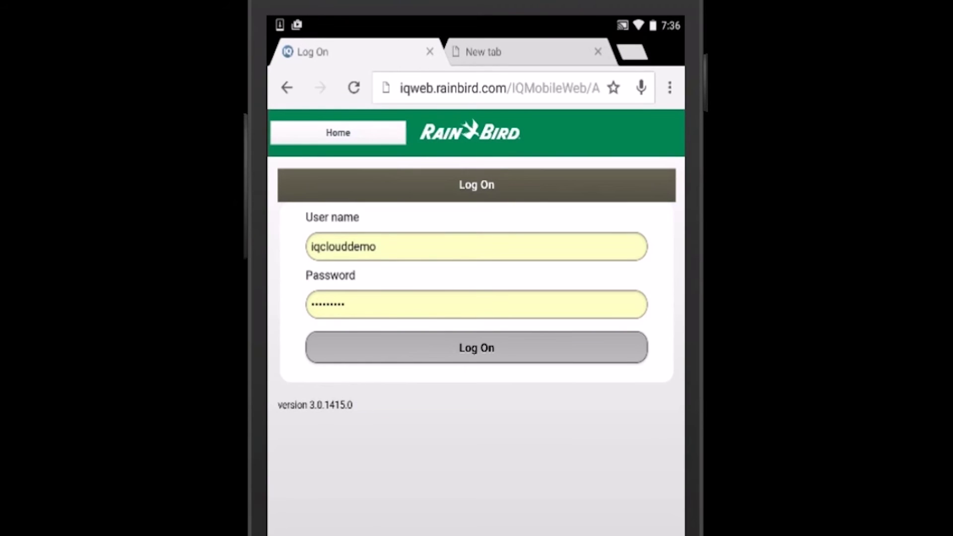
Log on, expand Central Park, and open its Soccer Fields site.
left_click(476, 348)
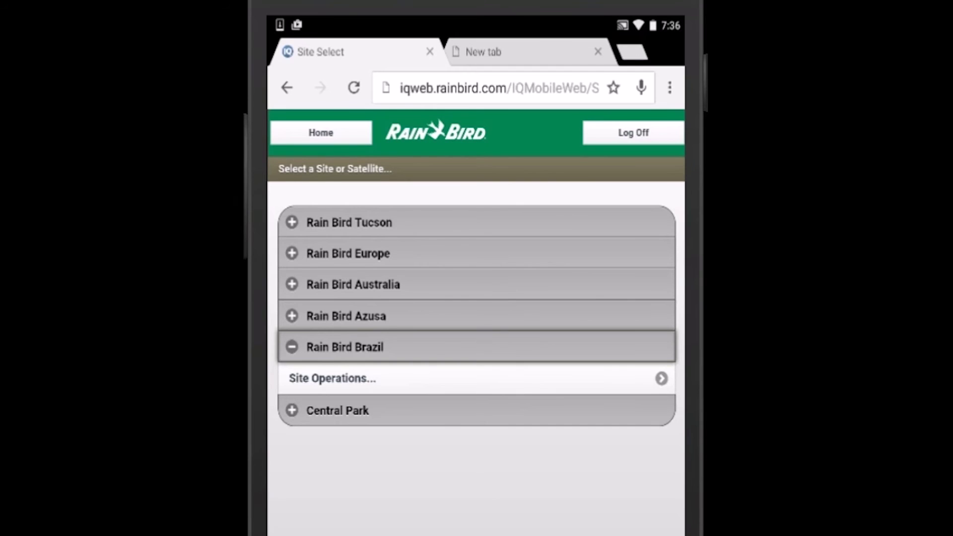
left_click(337, 410)
left_click(323, 443)
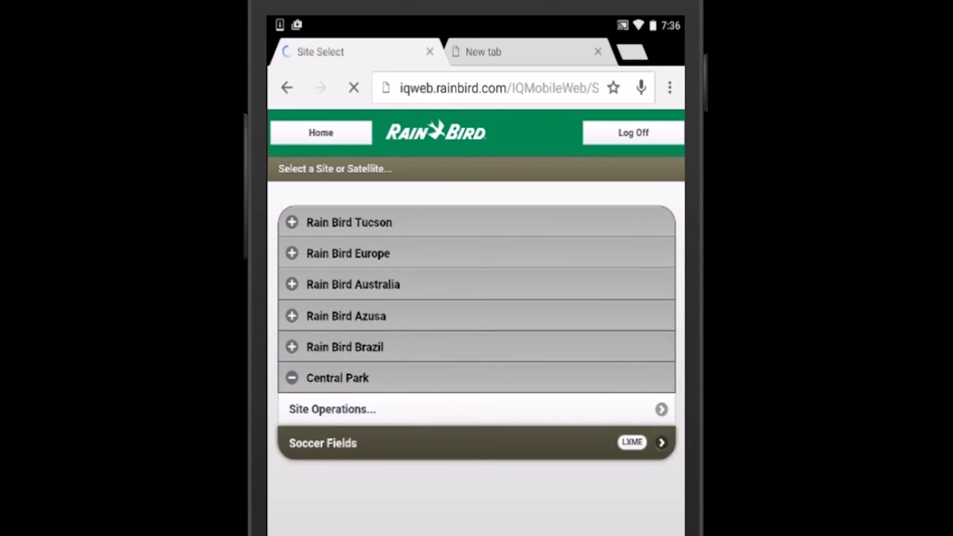